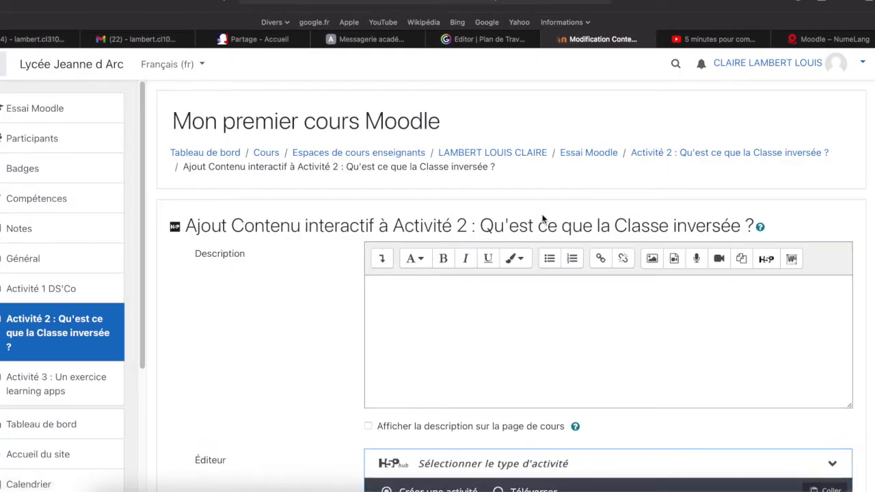
# Enter the description "Regarder la vidéo ci-dessus et répondre aux questions proposées." and have it displayed on the course page.
pyautogui.click(431, 300)
pyautogui.write('Regarder ')
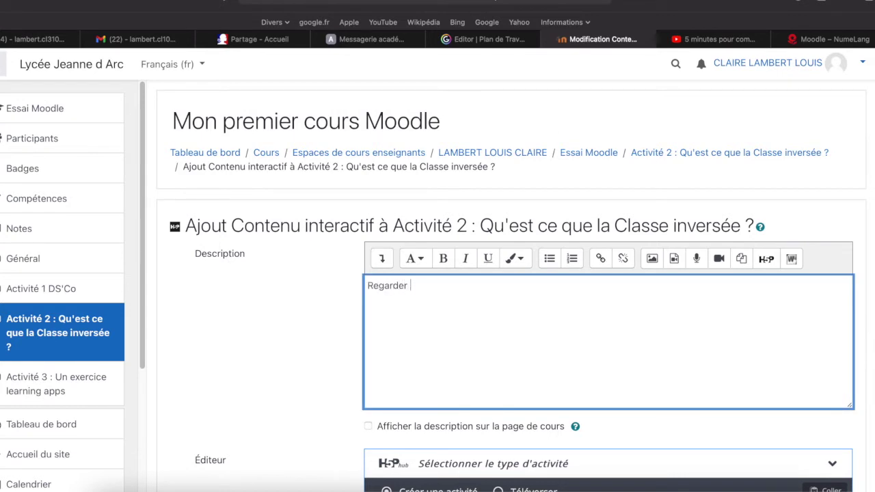
pyautogui.write('la vidéo ci-dessus et répondre aux questions proposées.')
pyautogui.scroll(-1, 417, 311)
pyautogui.click(369, 385)
# Choose Interactive Video as the H5P activity type and exit the guided tour.
pyautogui.scroll(-5, 608, 328)
pyautogui.scroll(-3, 786, 161)
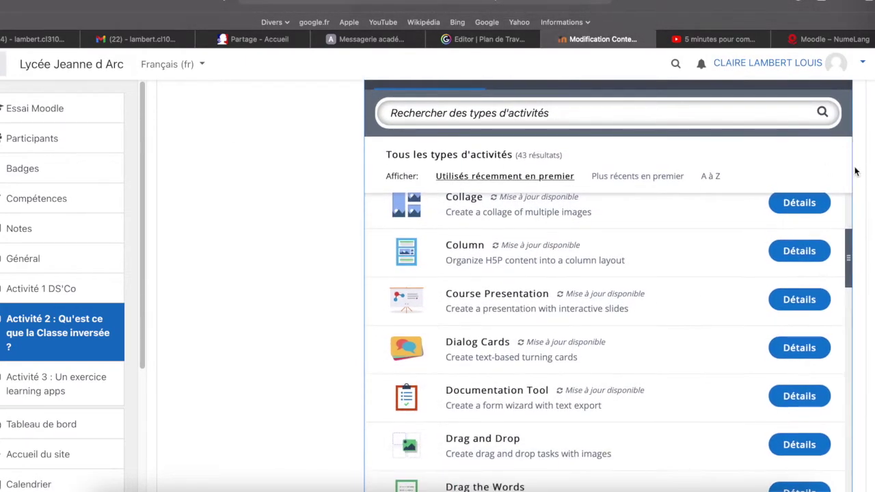
pyautogui.scroll(-1, 827, 169)
pyautogui.scroll(3, 547, 275)
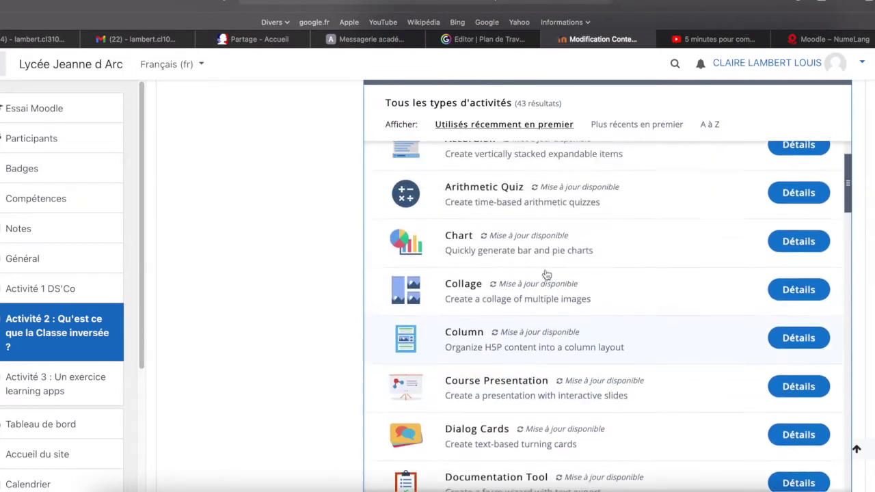
pyautogui.scroll(2, 533, 273)
pyautogui.scroll(-4, 643, 219)
pyautogui.scroll(-10, 642, 218)
pyautogui.scroll(-15, 641, 217)
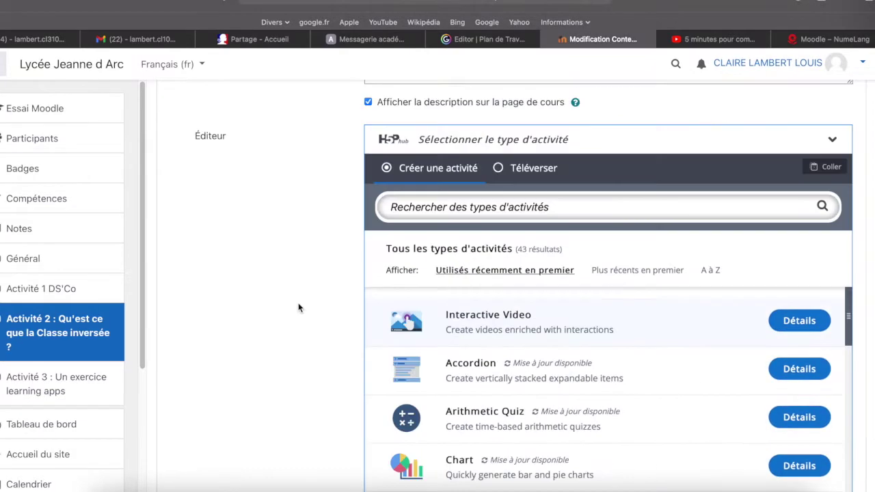
pyautogui.click(497, 316)
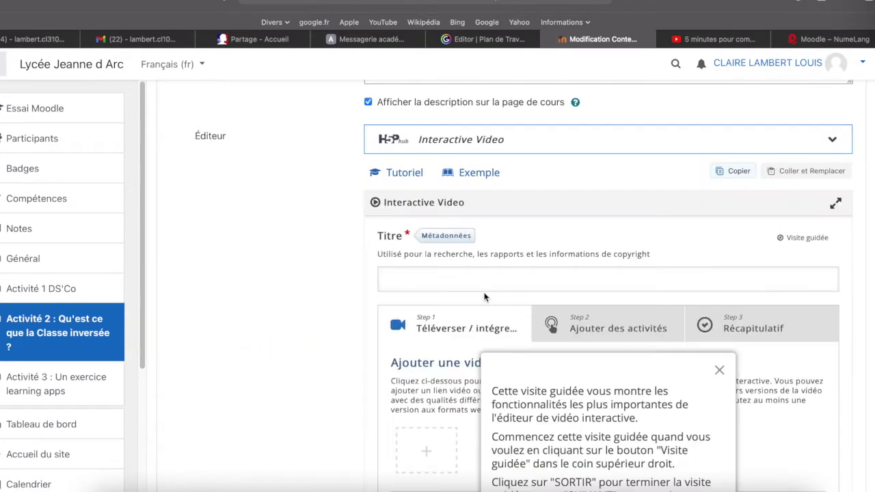
pyautogui.scroll(-5, 717, 355)
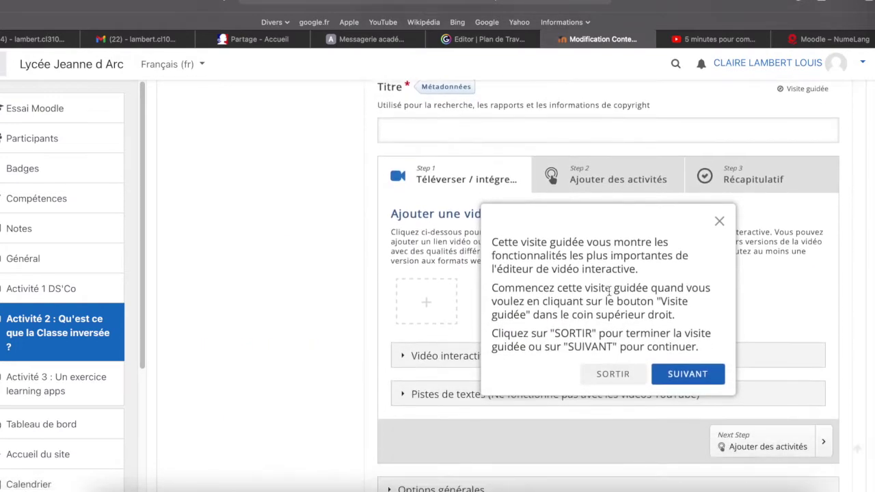
pyautogui.click(596, 374)
# Set the interactive video's title to "Vidéo classe inversée".
pyautogui.scroll(3, 410, 273)
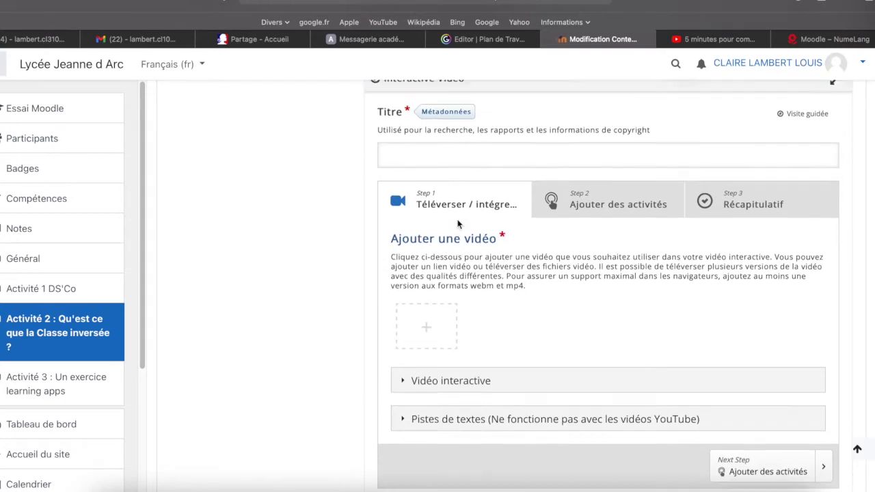
pyautogui.click(418, 226)
pyautogui.write('Vidéo classe inversée')
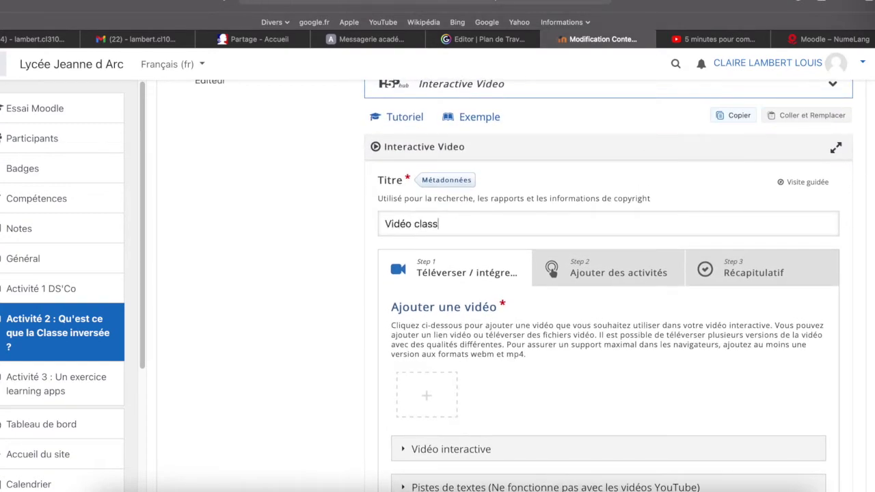
pyautogui.scroll(1, 418, 226)
pyautogui.scroll(-3, 420, 225)
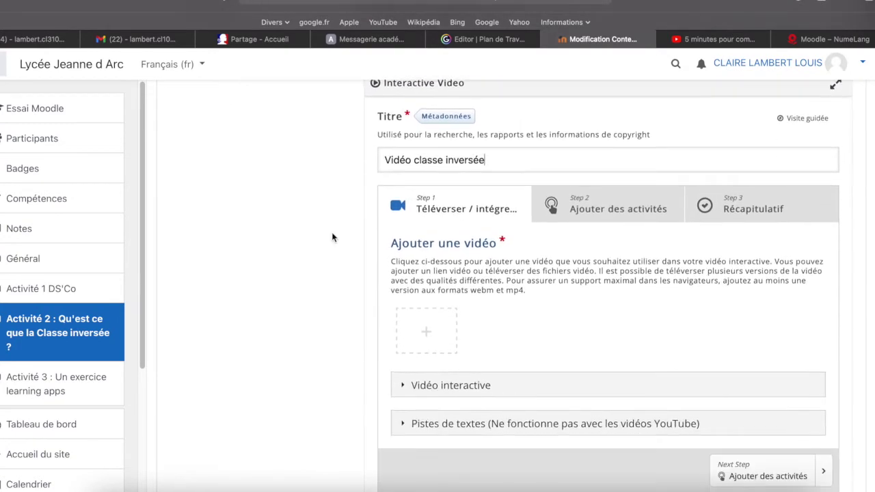
# Start adding a video source, and copy the share link of the YouTube video "5 minutes pour comprendre - la classe inversée".
pyautogui.click(426, 318)
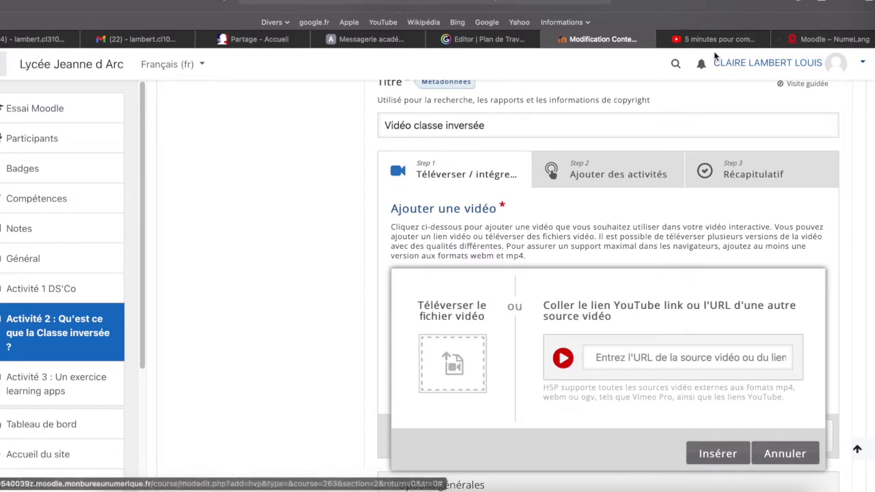
pyautogui.click(707, 41)
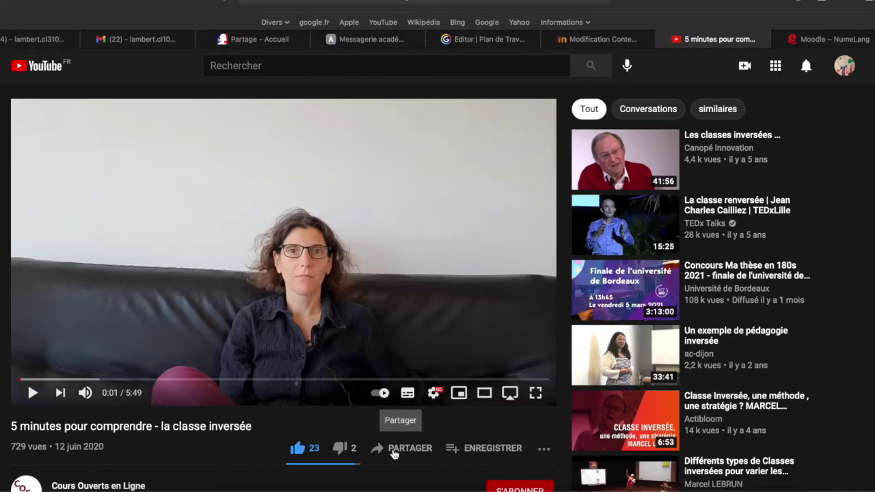
pyautogui.click(393, 452)
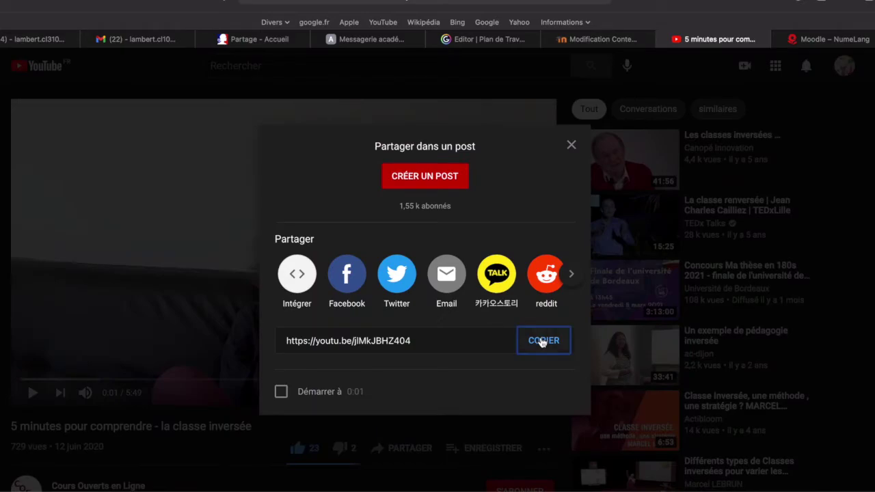
pyautogui.click(544, 341)
pyautogui.click(590, 41)
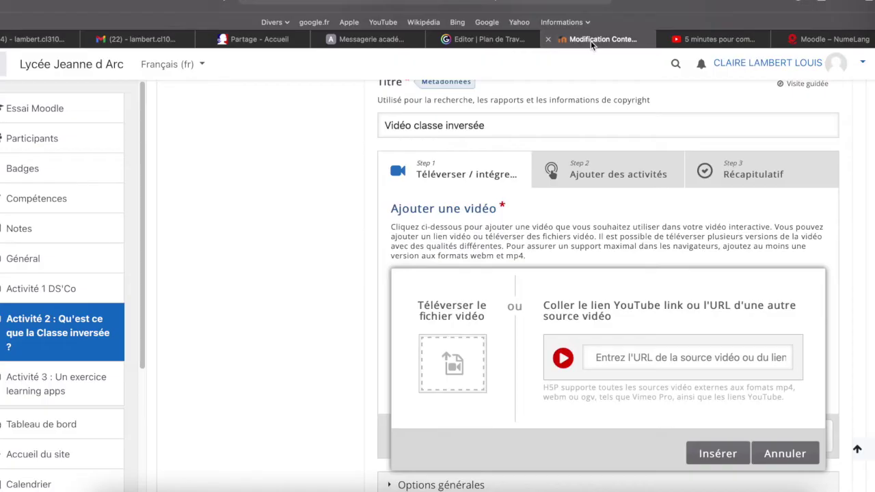
pyautogui.click(611, 354)
pyautogui.write('https://youtu.be/jlMkJBHZ404')
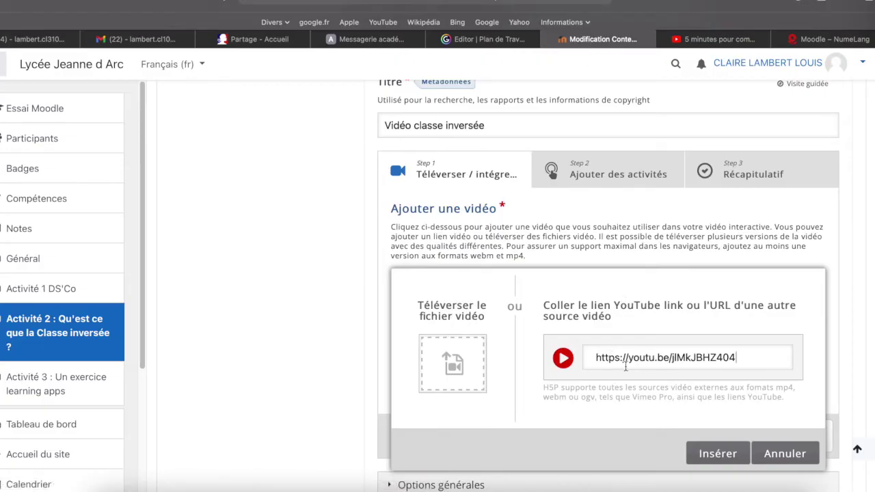
pyautogui.click(718, 454)
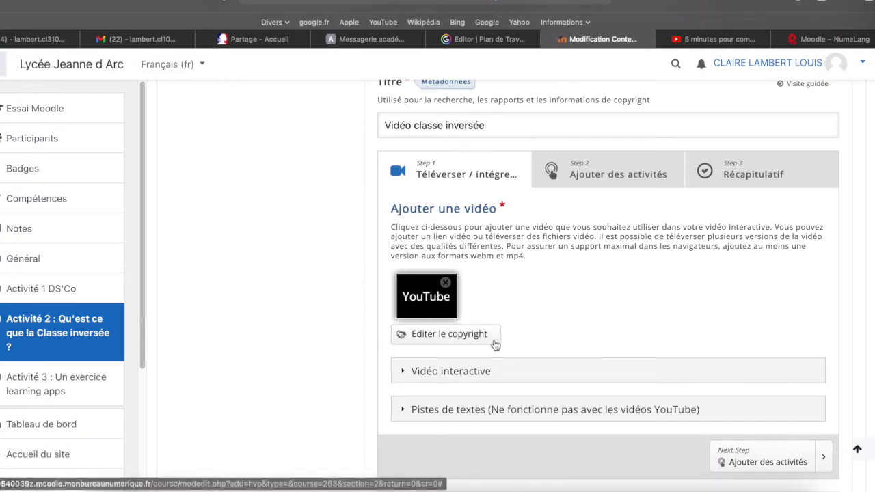
# Go to the stage for adding activities, pause the video at 1:54 and dismiss the suggested videos.
pyautogui.click(600, 176)
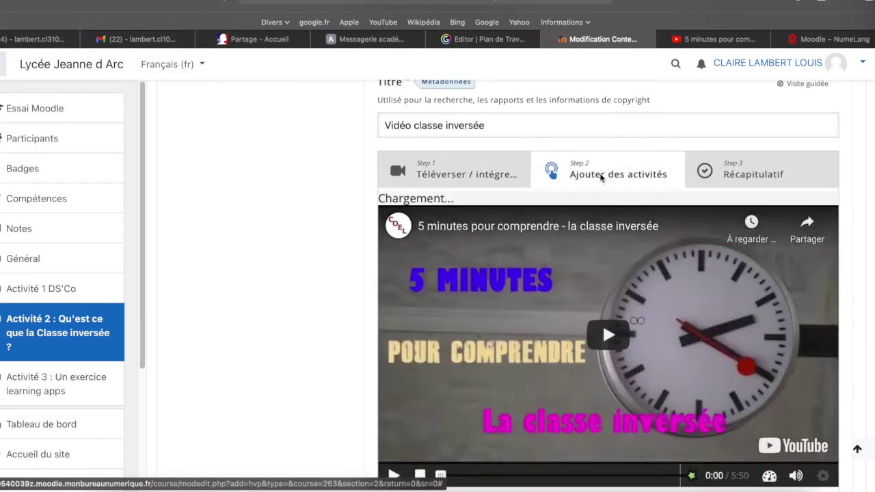
pyautogui.click(614, 320)
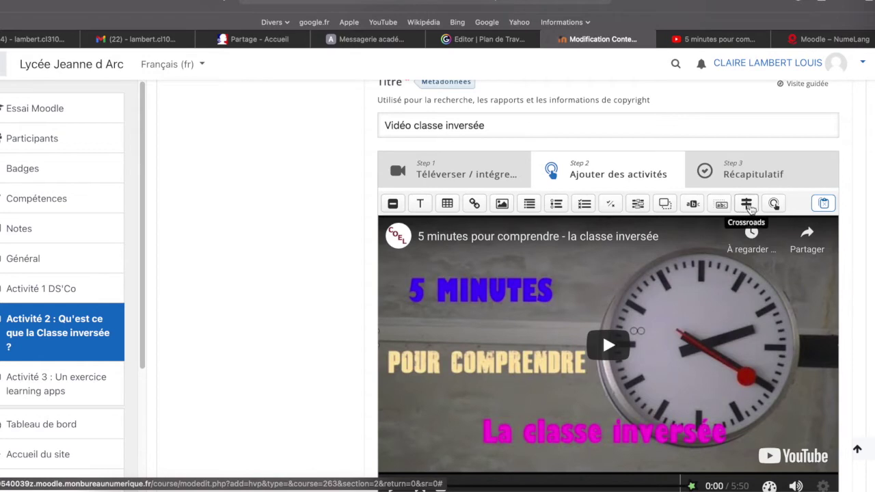
pyautogui.scroll(-5, 663, 248)
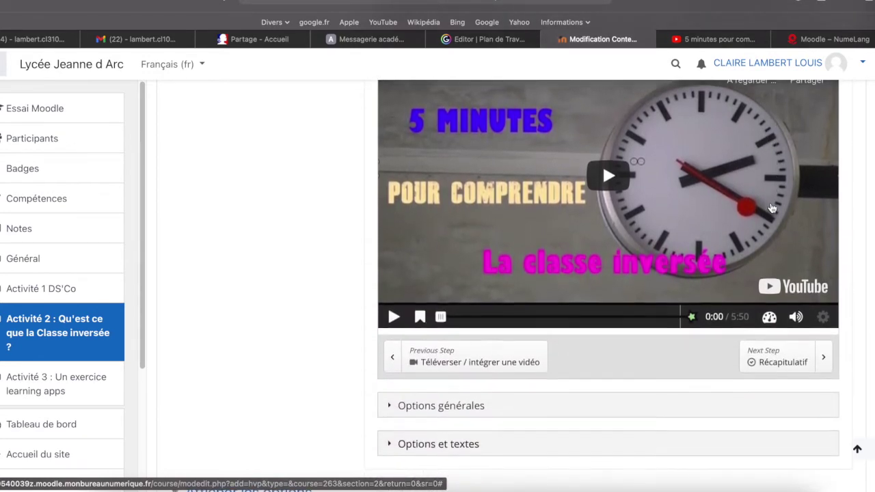
pyautogui.moveTo(440, 317); pyautogui.dragTo(517, 317)
pyautogui.scroll(3, 519, 322)
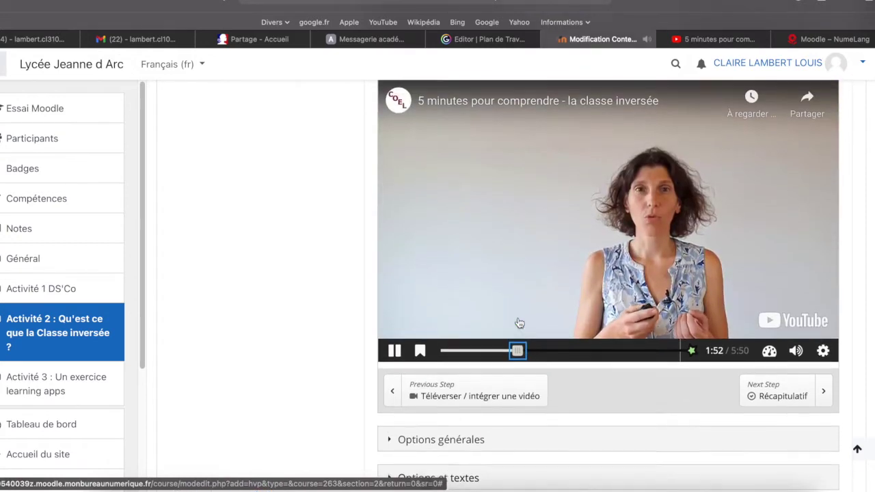
pyautogui.click(394, 408)
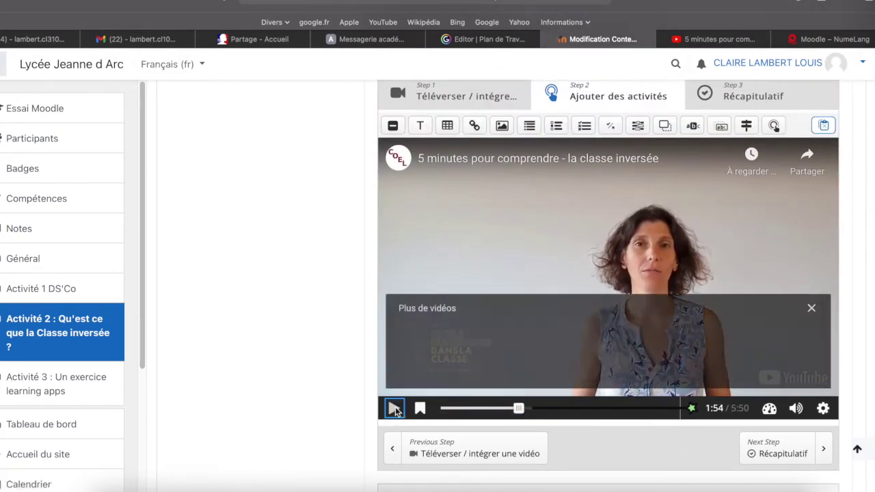
pyautogui.click(811, 309)
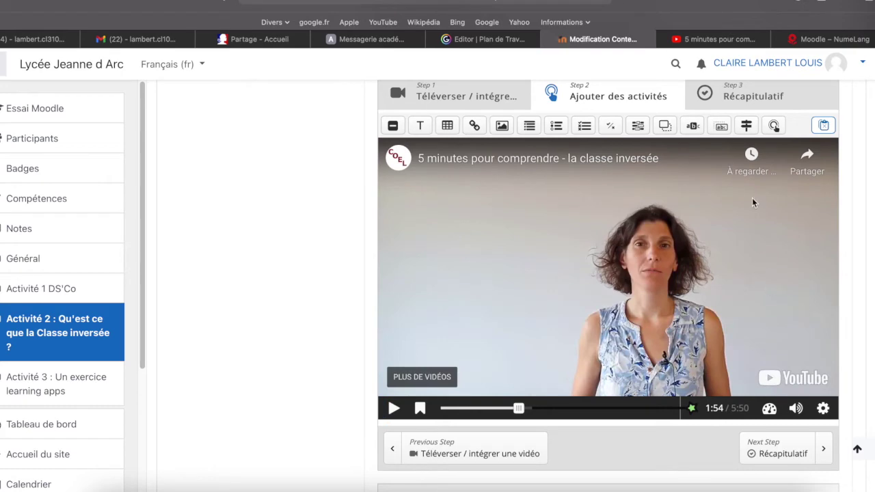
# Add a Single Choice Set with both display times at 1:54.473, pausing the video and shown as Cadre.
pyautogui.click(558, 126)
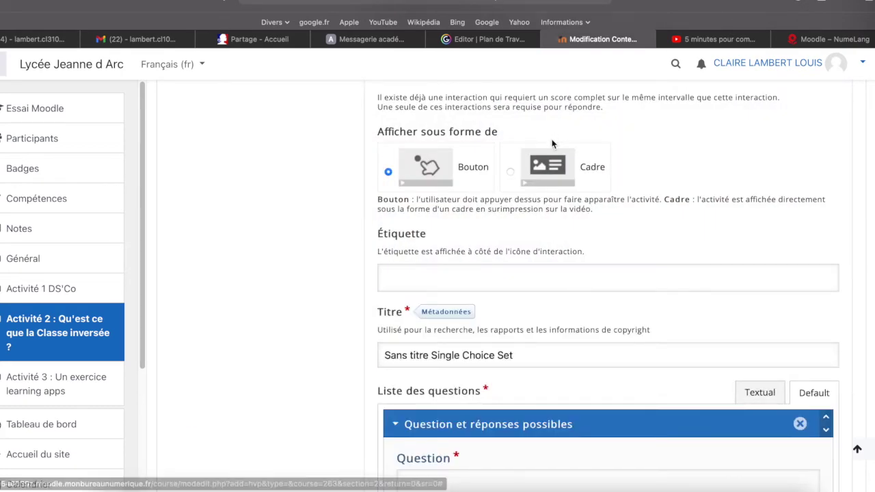
pyautogui.scroll(3, 552, 144)
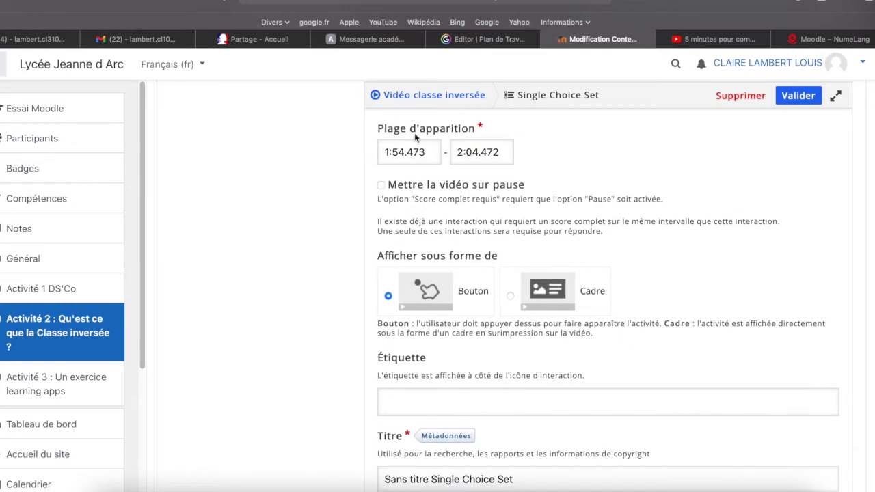
pyautogui.moveTo(428, 154); pyautogui.dragTo(386, 154)
pyautogui.hotkey('ctrl', 'c')
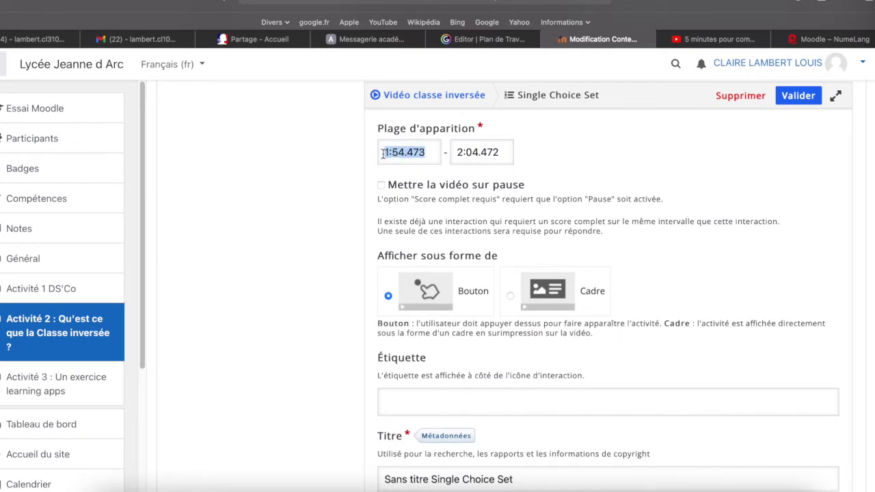
pyautogui.moveTo(502, 154); pyautogui.dragTo(453, 154)
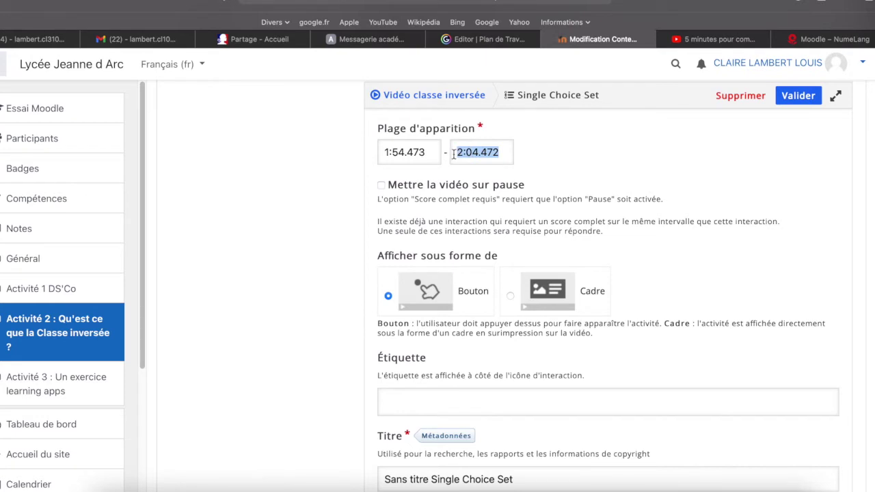
pyautogui.hotkey('ctrl', 'v')
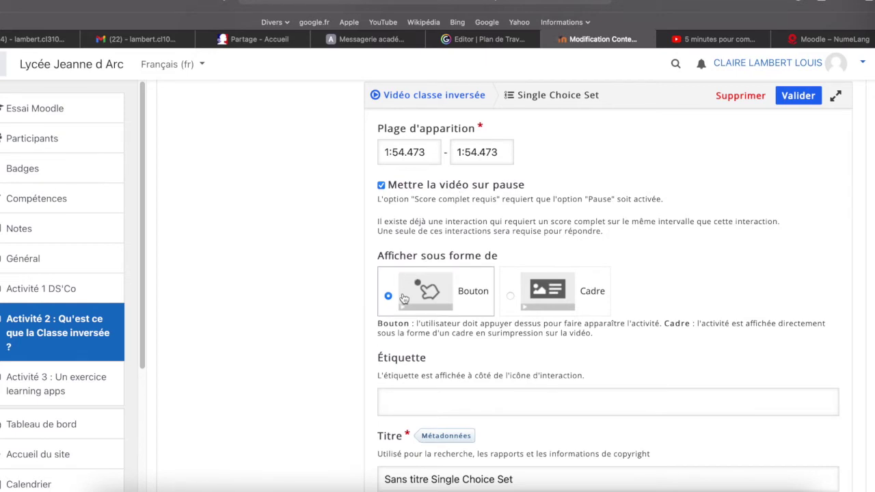
pyautogui.click(521, 291)
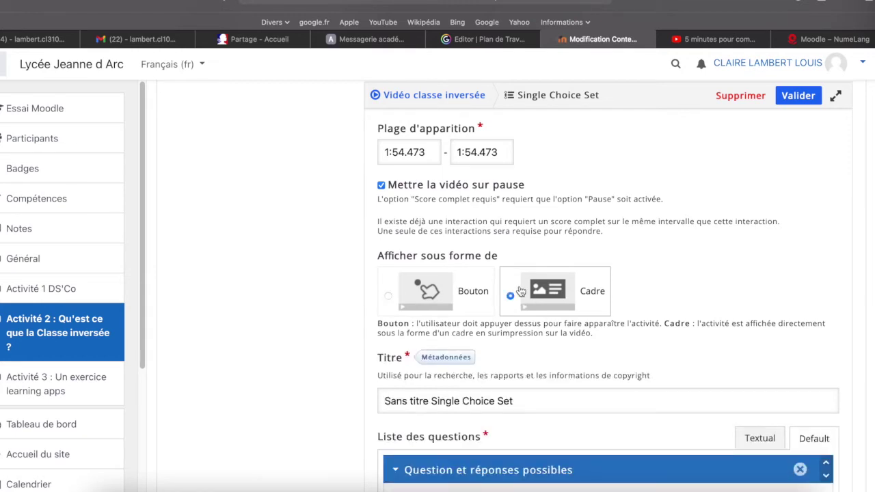
# Enter "De quoi parle la vidéo ?" as the question of the Single Choice Set.
pyautogui.scroll(-4, 520, 292)
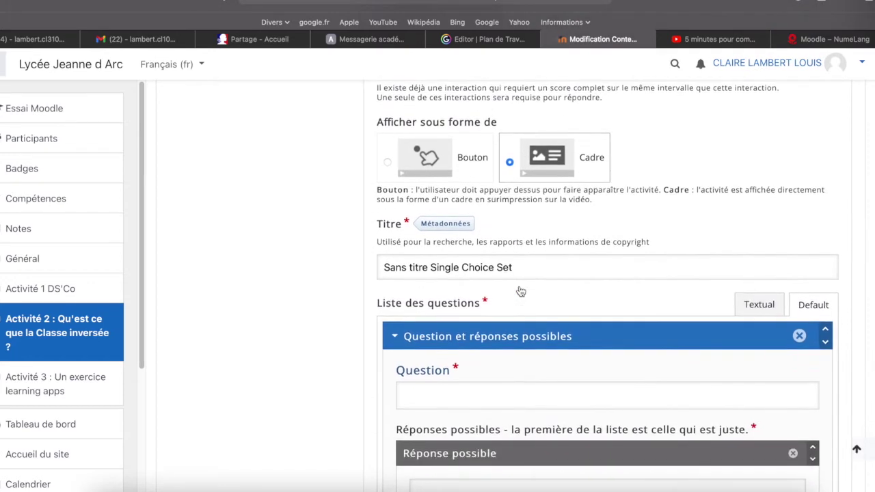
pyautogui.scroll(-3, 521, 291)
pyautogui.click(456, 320)
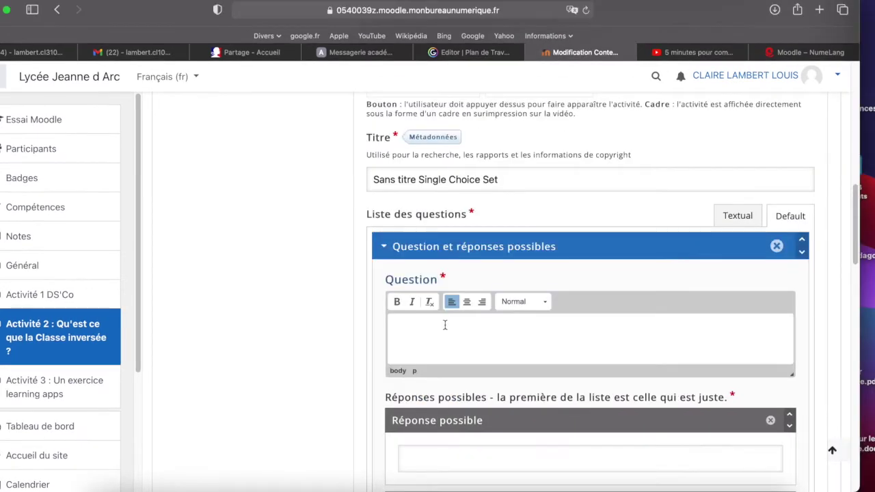
pyautogui.write('De quoi parle la vidéo ?')
# Enter the possible answers "de classe inversée", "de classe mutuelle" and "de classe fermée", and validate the interaction.
pyautogui.click(479, 457)
pyautogui.write('de classe inversée')
pyautogui.click(416, 383)
pyautogui.write('de classe mutuelle')
pyautogui.scroll(-2, 442, 406)
pyautogui.click(441, 406)
pyautogui.click(424, 434)
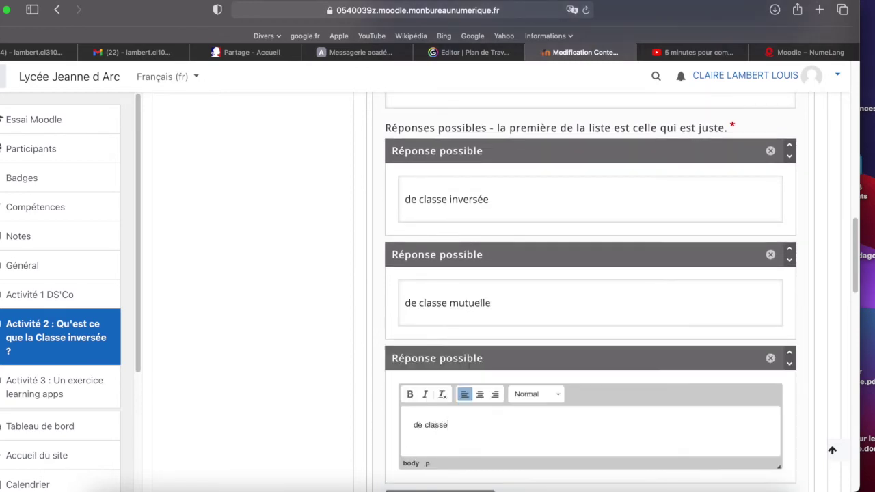
pyautogui.write('de classe fermée')
pyautogui.scroll(-2, 582, 280)
pyautogui.scroll(5, 581, 280)
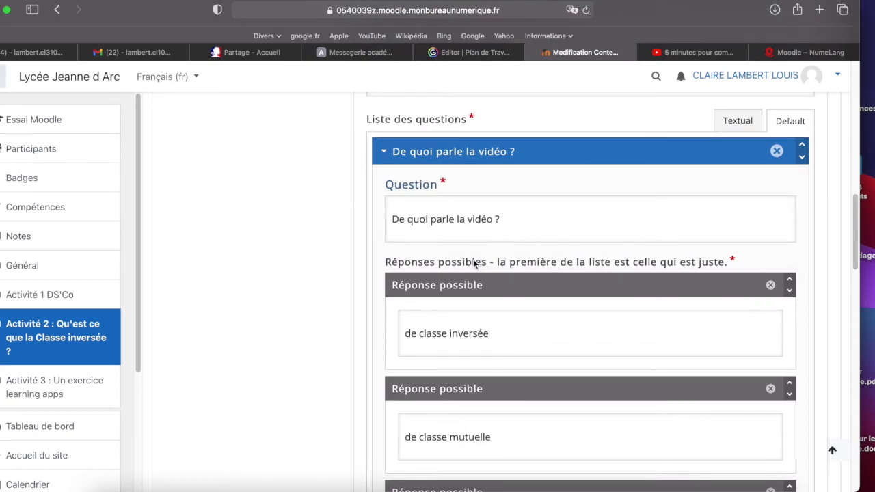
pyautogui.scroll(-5, 475, 263)
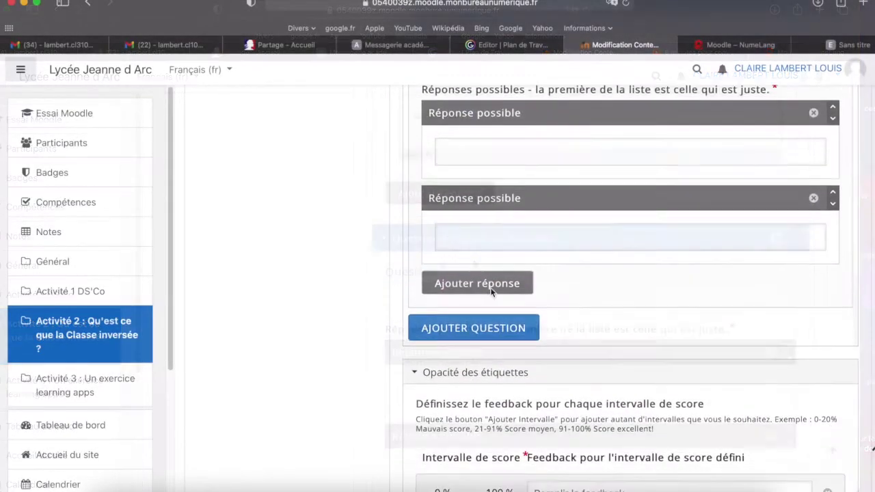
pyautogui.scroll(-5, 490, 287)
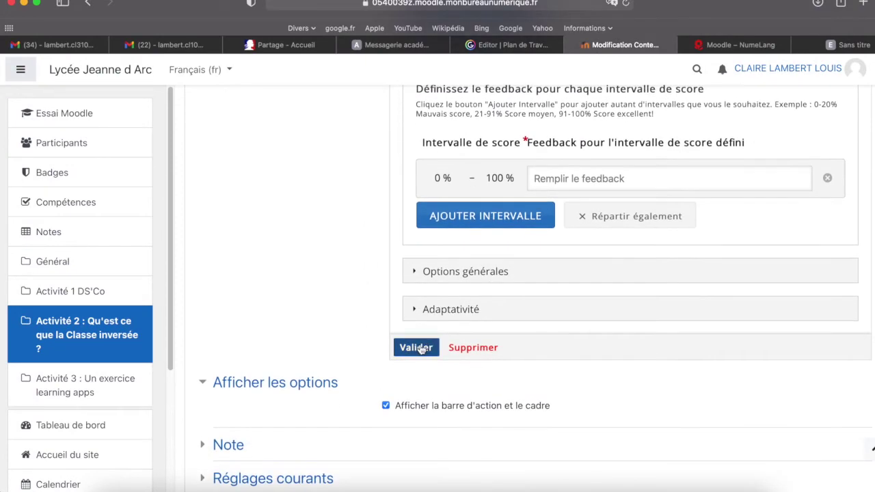
pyautogui.click(418, 347)
# Move the question frame to the left edge of the video and enlarge it to the video's full width.
pyautogui.moveTo(693, 396); pyautogui.dragTo(479, 319)
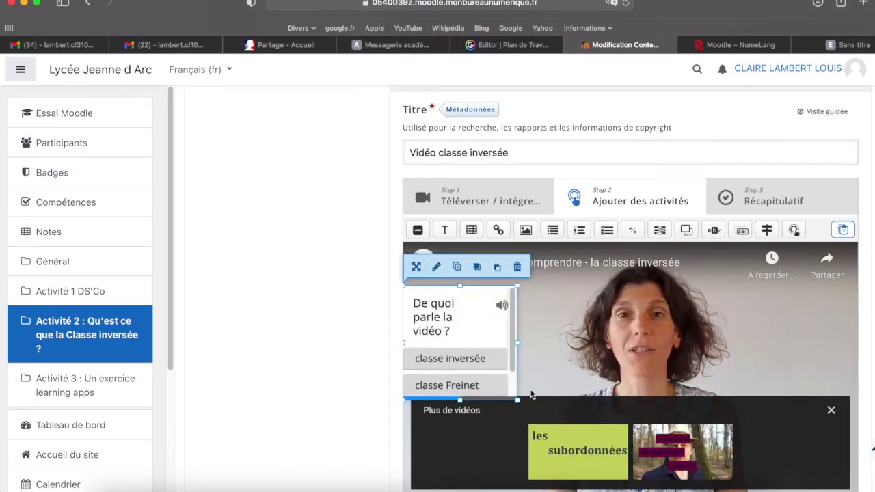
pyautogui.moveTo(518, 402); pyautogui.dragTo(861, 423)
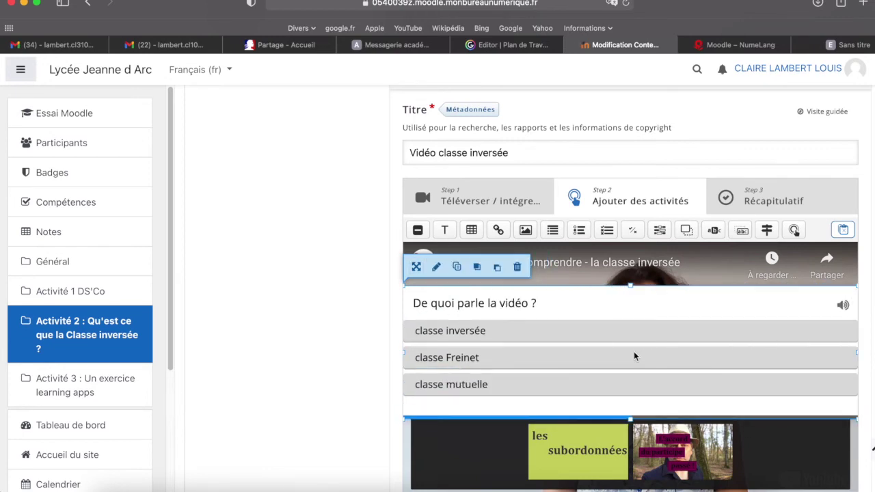
# Save the interactive video activity, return to the course and leave editing mode.
pyautogui.scroll(-3, 634, 352)
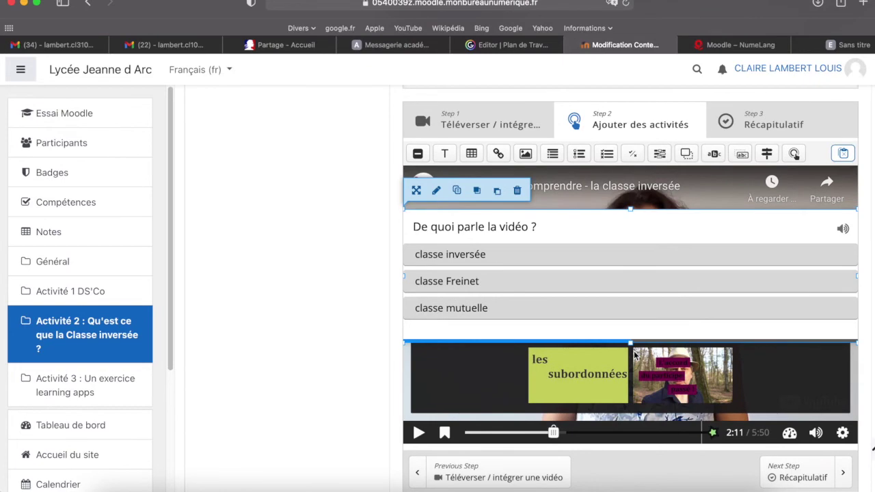
pyautogui.scroll(-10, 634, 353)
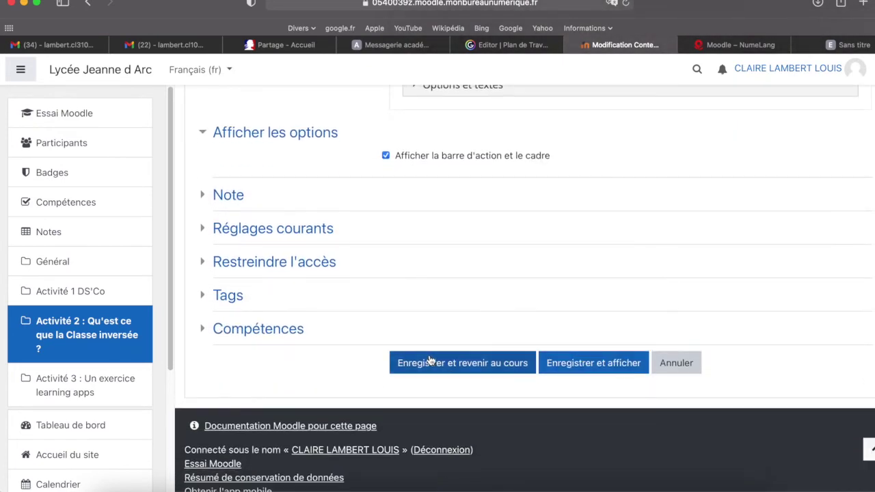
pyautogui.click(436, 365)
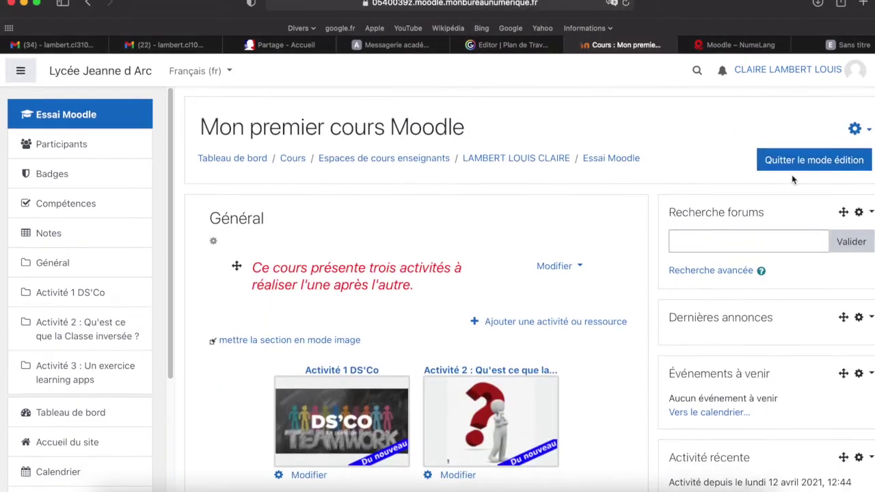
pyautogui.click(795, 162)
# Open the activity "Vidéo classe inversée" from the section "Activité 2 : Qu'est ce que la Classe inversée ?" and bring up its video.
pyautogui.click(495, 348)
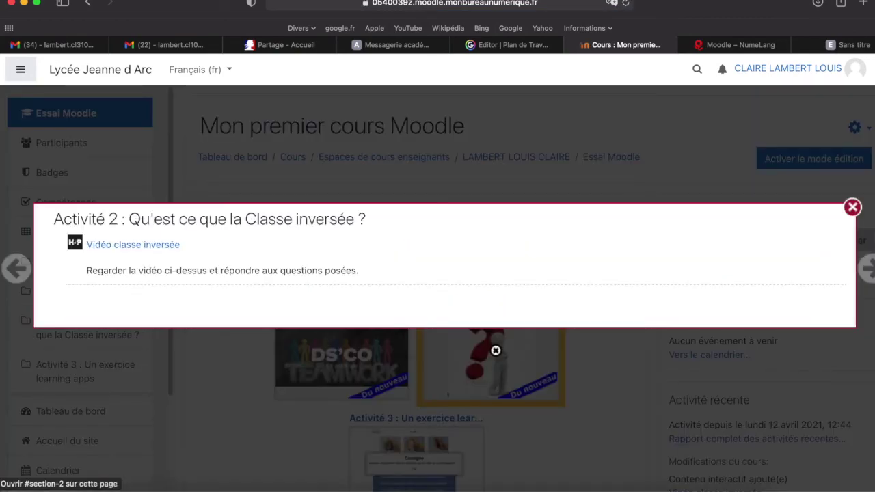
pyautogui.click(132, 246)
pyautogui.scroll(-3, 393, 249)
pyautogui.scroll(-2, 393, 249)
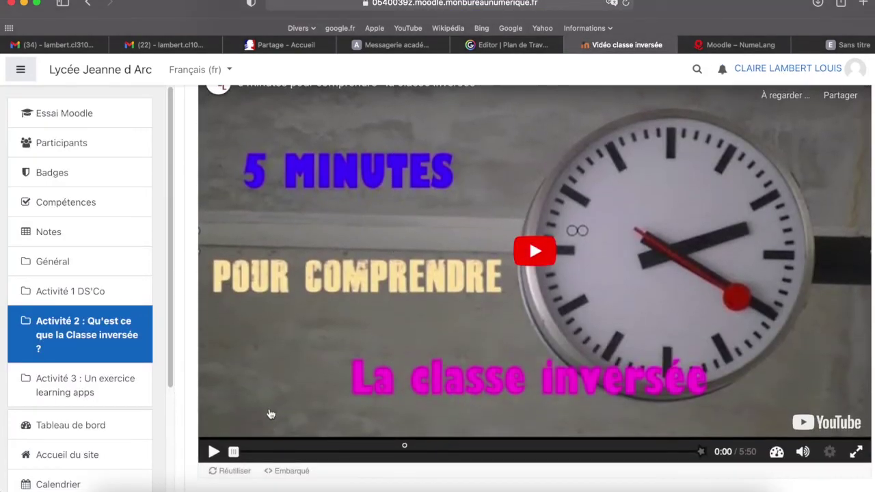
# Advance the video to the question at 2:11, answer "classe inversée" and resume playback.
pyautogui.moveTo(236, 453); pyautogui.dragTo(401, 452)
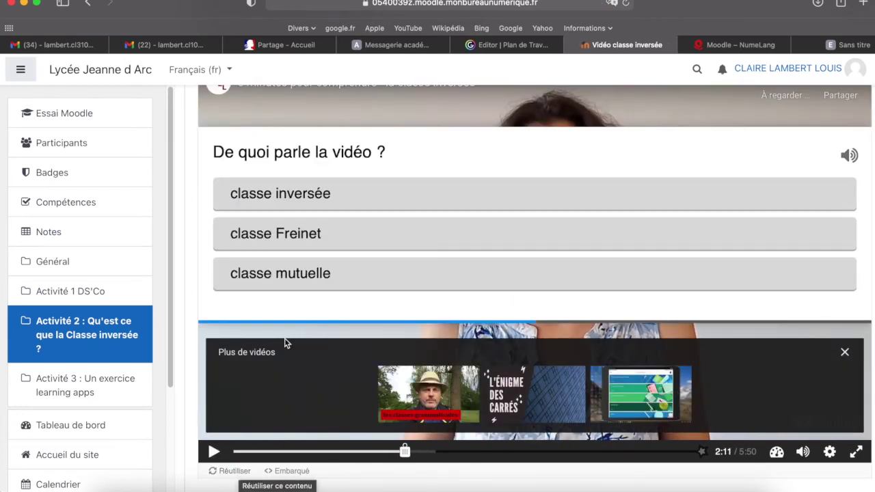
pyautogui.click(262, 197)
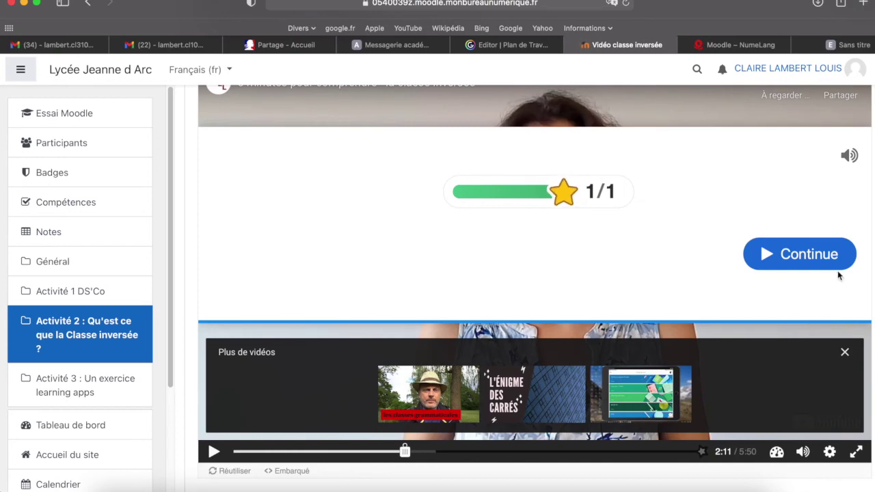
pyautogui.click(786, 254)
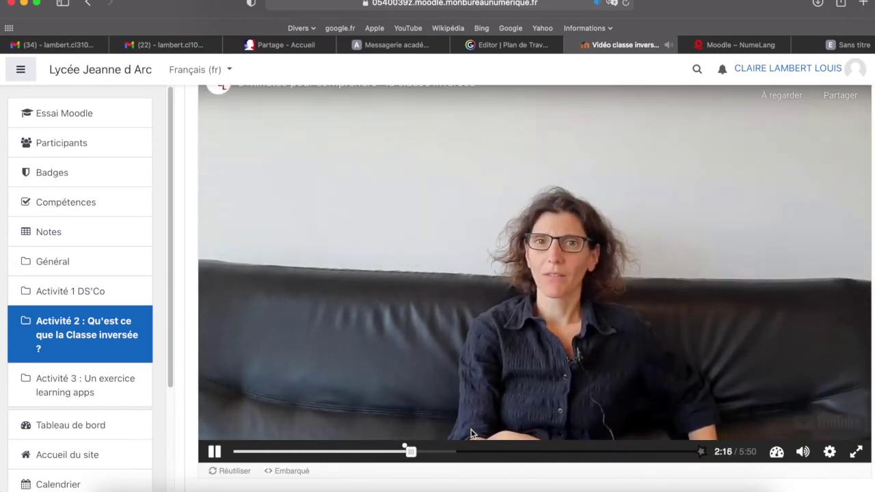
# Skip the video ahead to 5:44, submit the answers from the end summary and close it.
pyautogui.click(438, 450)
pyautogui.click(682, 451)
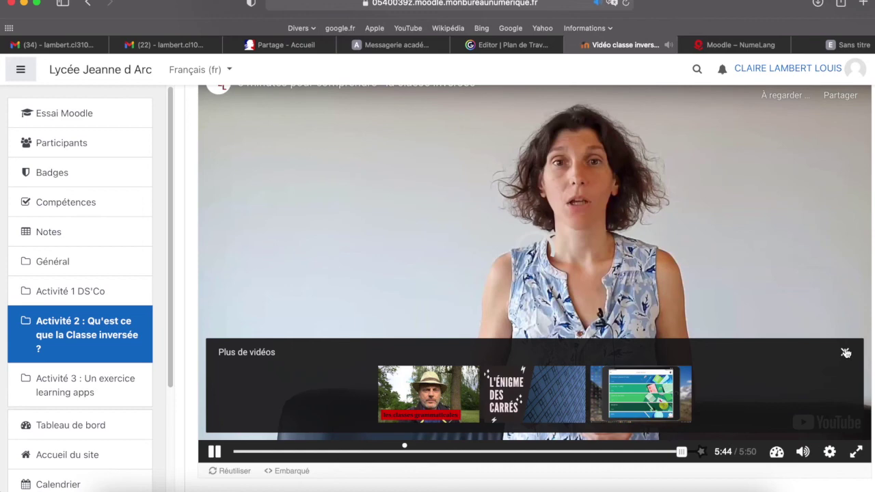
pyautogui.click(845, 351)
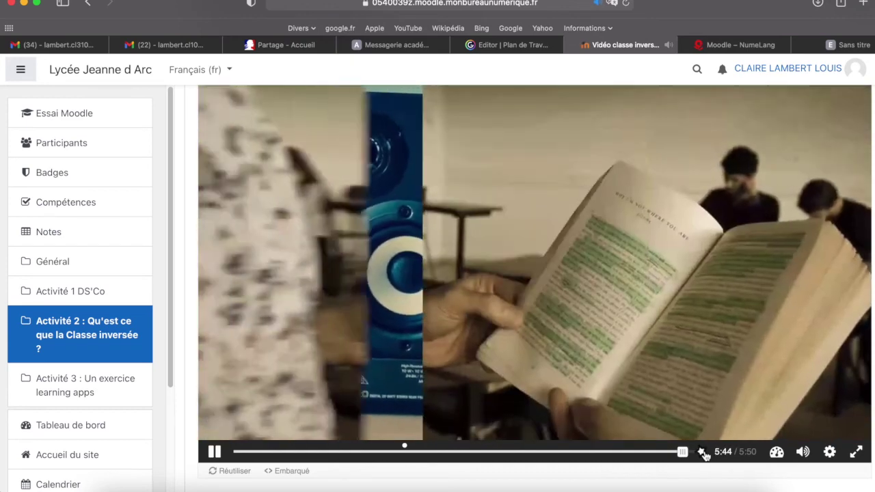
pyautogui.click(702, 452)
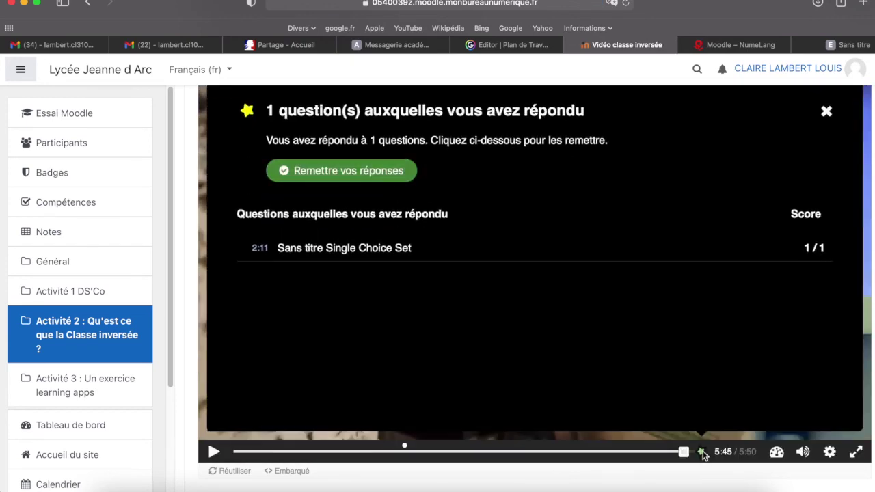
pyautogui.click(329, 172)
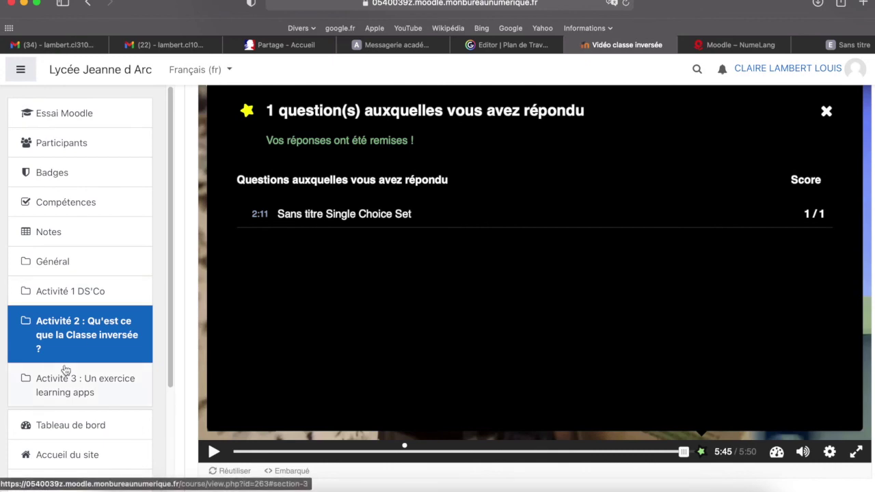
pyautogui.click(826, 111)
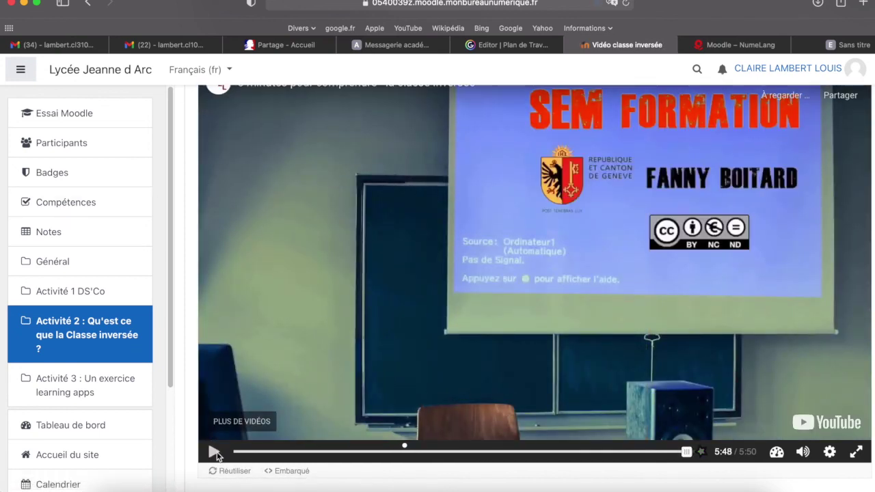
# Open the course's grade report.
pyautogui.click(60, 232)
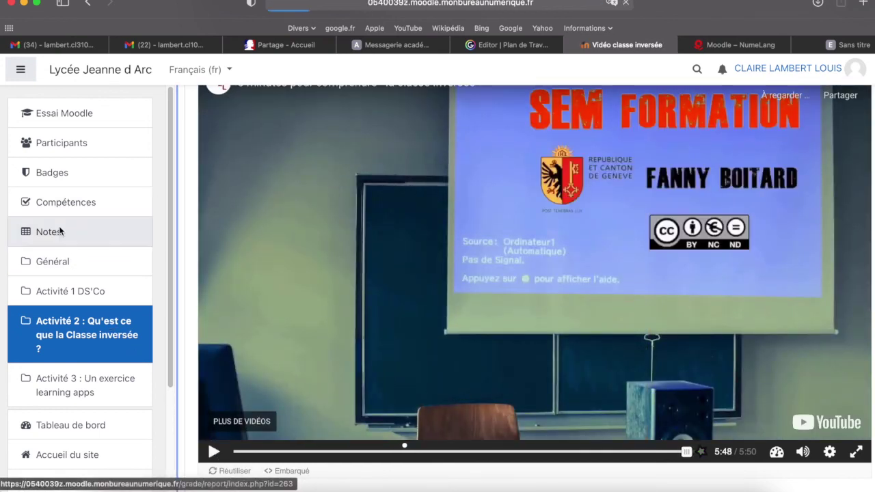